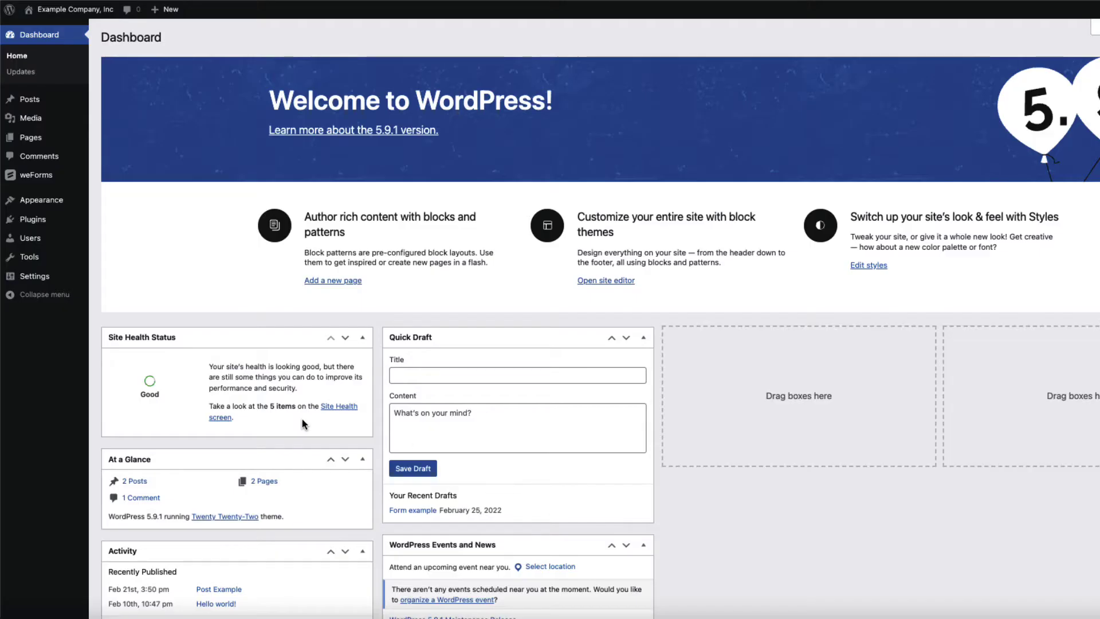
Search the WordPress plugin directory for weForms with the query 'wefor'
{"action": "mouse_move", "coordinate": [45, 223]}
{"action": "left_click", "coordinate": [115, 241]}
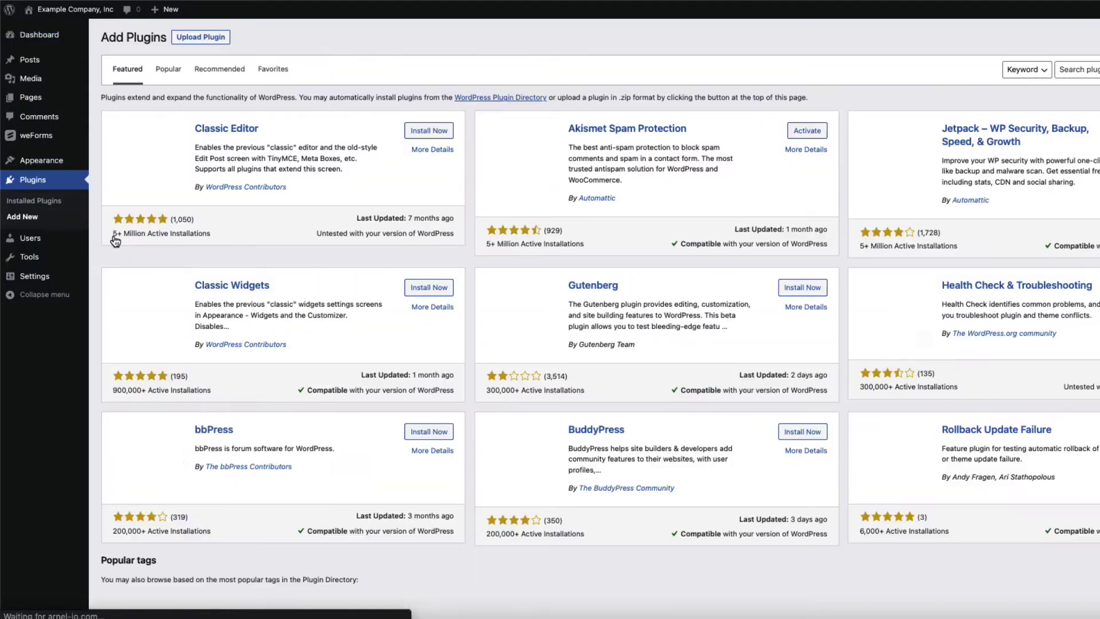
{"action": "left_click", "coordinate": [922, 64]}
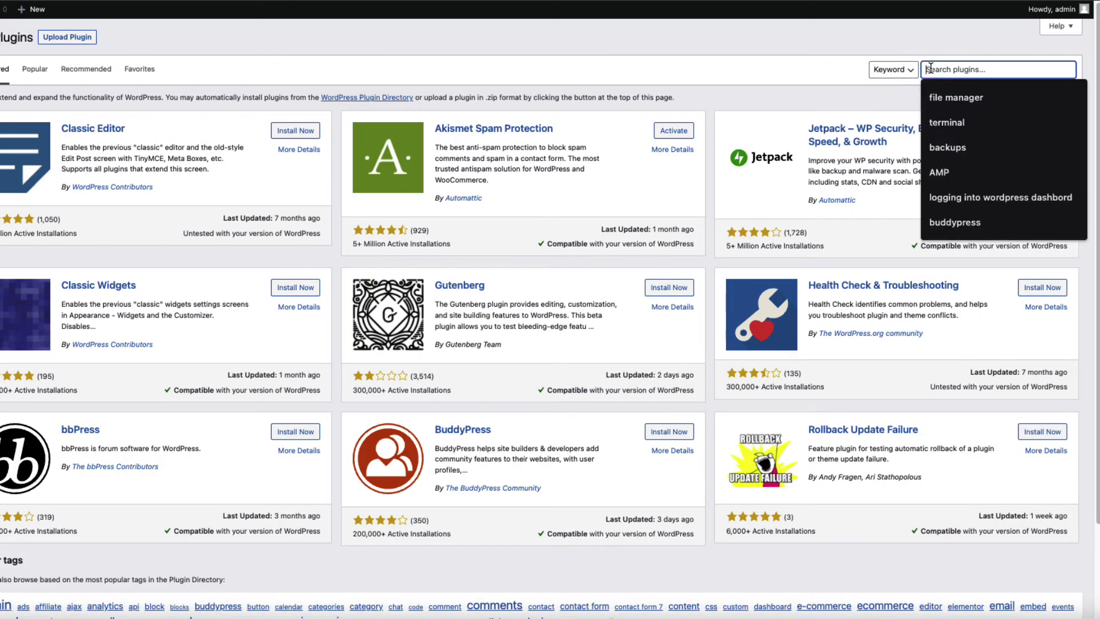
{"action": "type", "text": "weforms"}
{"action": "key", "text": "Return"}
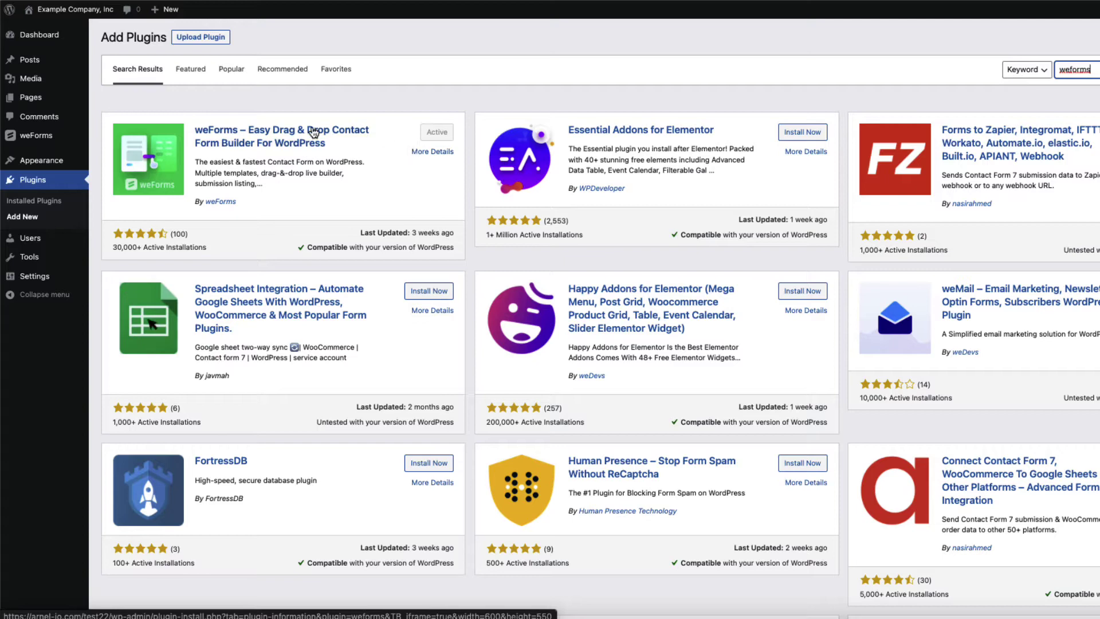
Check the installed plugins, then go to the weForms All Forms list
{"action": "left_click", "coordinate": [37, 204]}
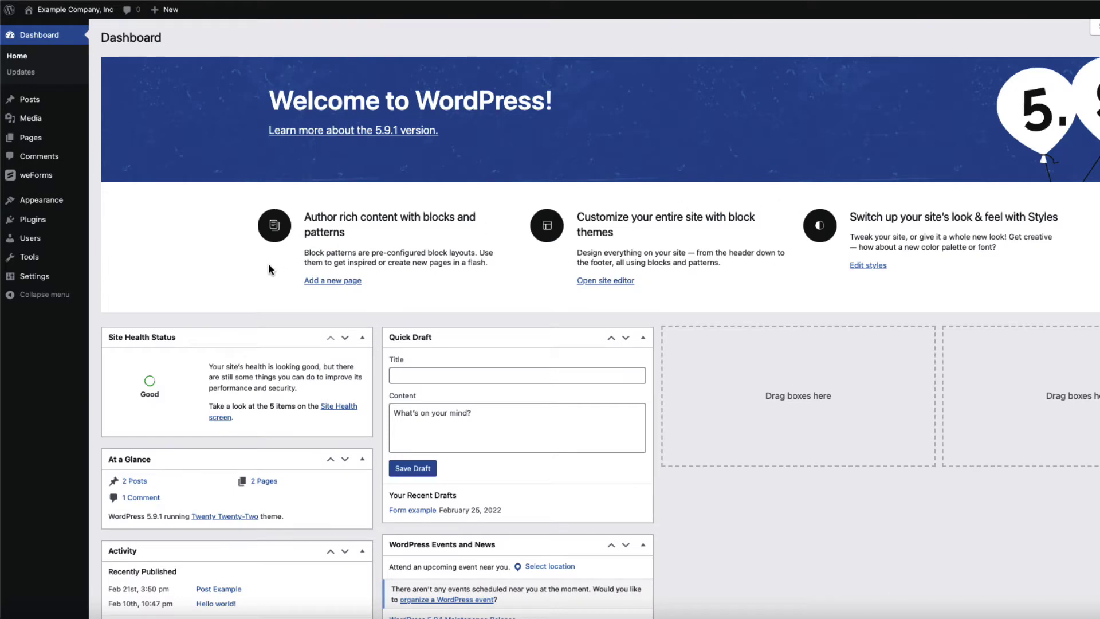
{"action": "mouse_move", "coordinate": [38, 179]}
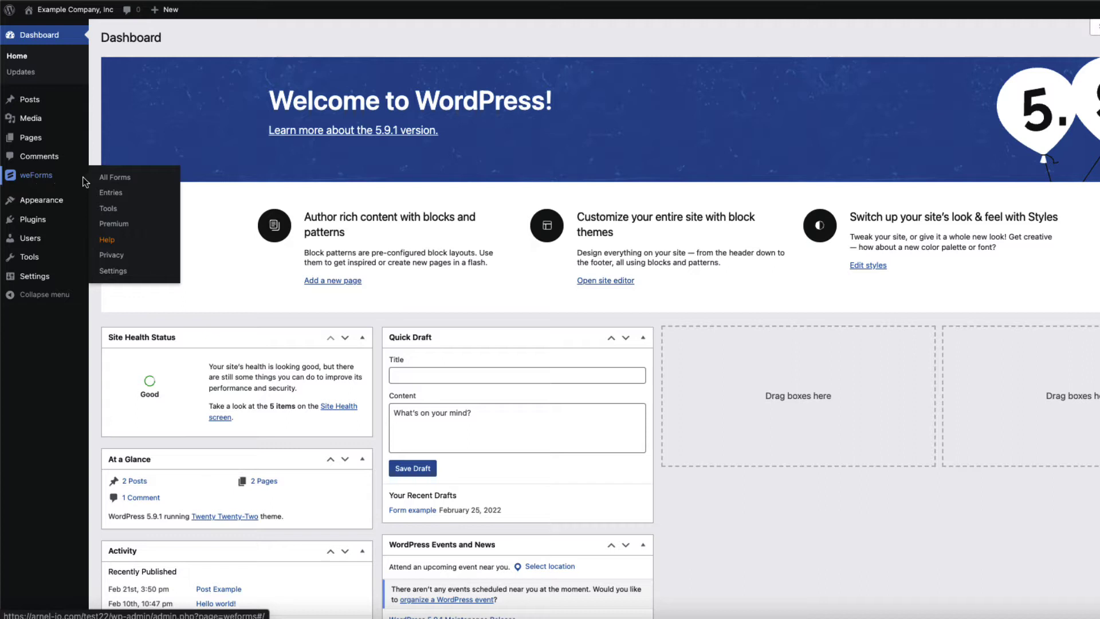
{"action": "left_click", "coordinate": [117, 182]}
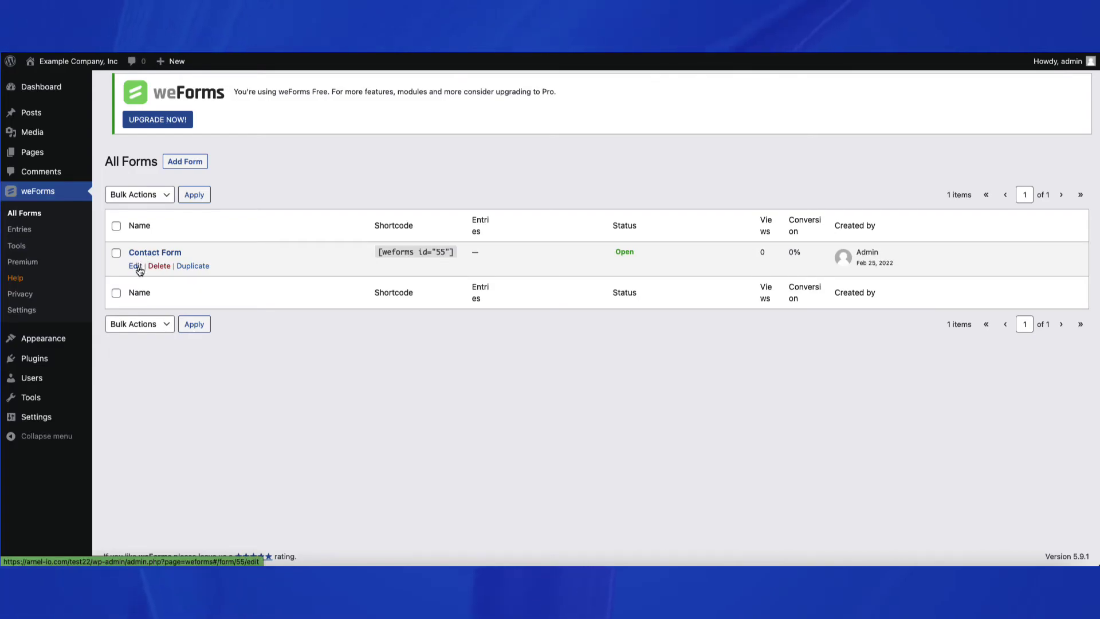
Edit Contact Form, drag a Date / Time field above Email Address, and save it
{"action": "left_click", "coordinate": [152, 252]}
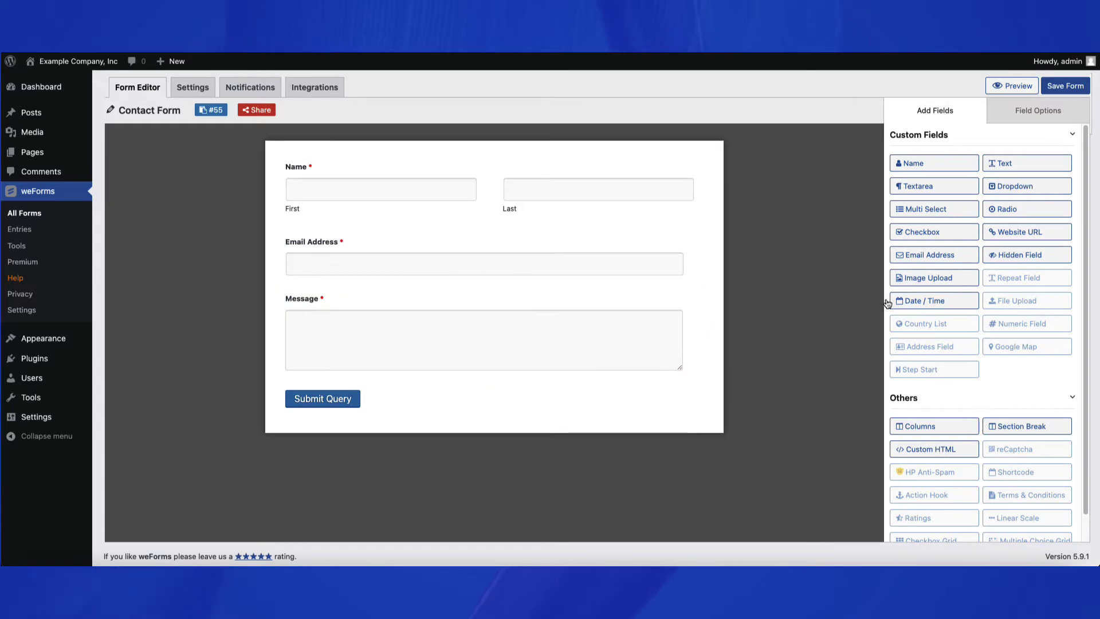
{"action": "left_click_drag", "start_coordinate": [914, 303], "coordinate": [471, 243]}
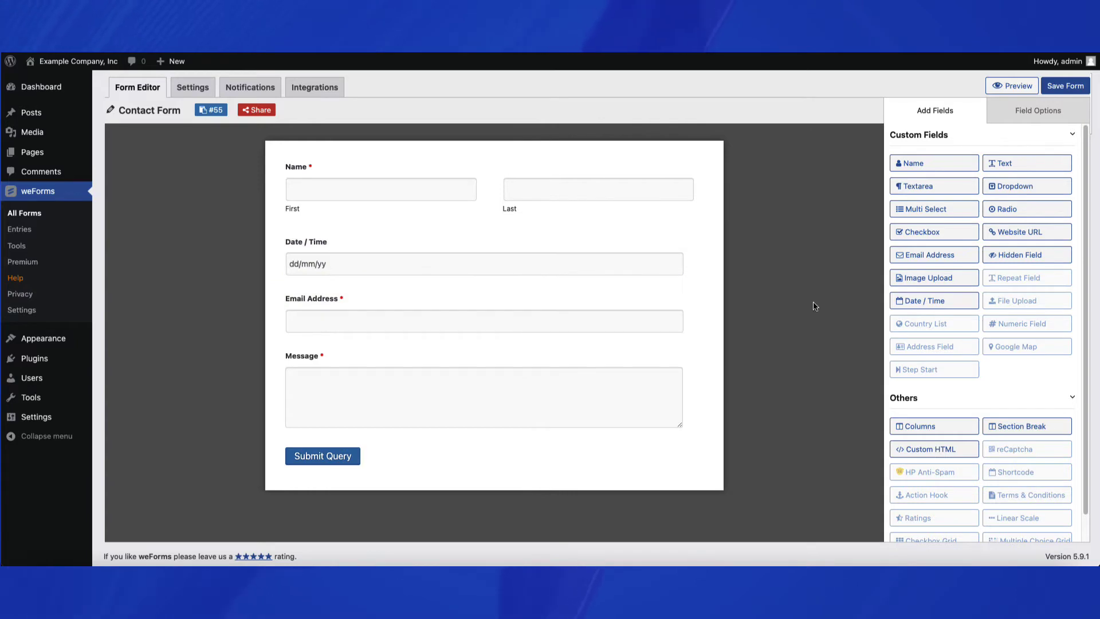
{"action": "left_click", "coordinate": [1061, 86]}
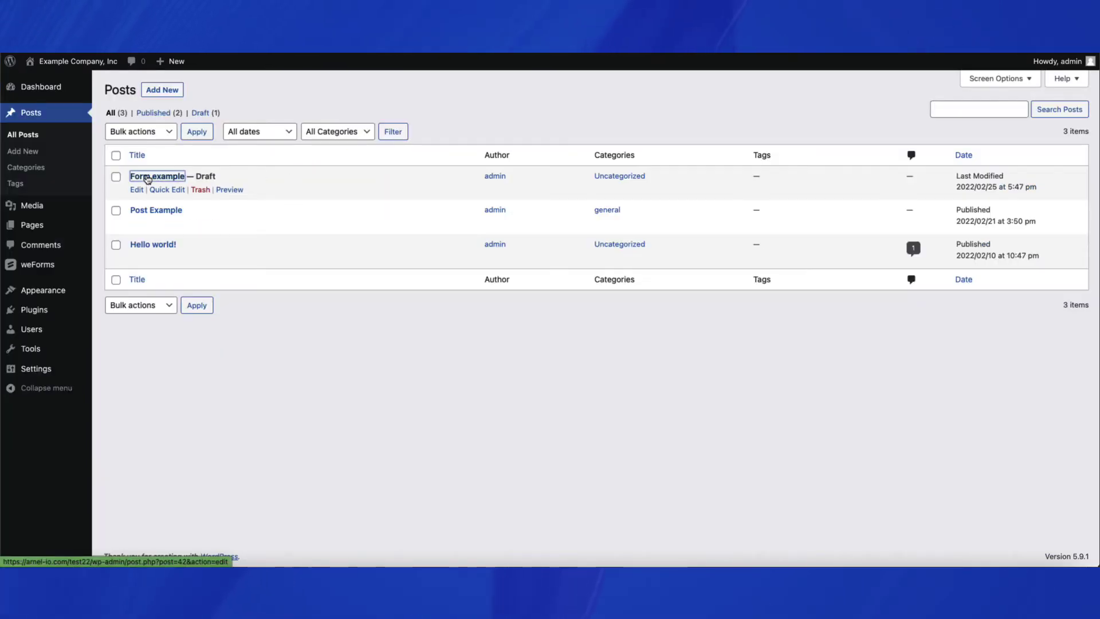
Insert a weForms block, found by searching 'form', into the Form example post
{"action": "left_click", "coordinate": [147, 179]}
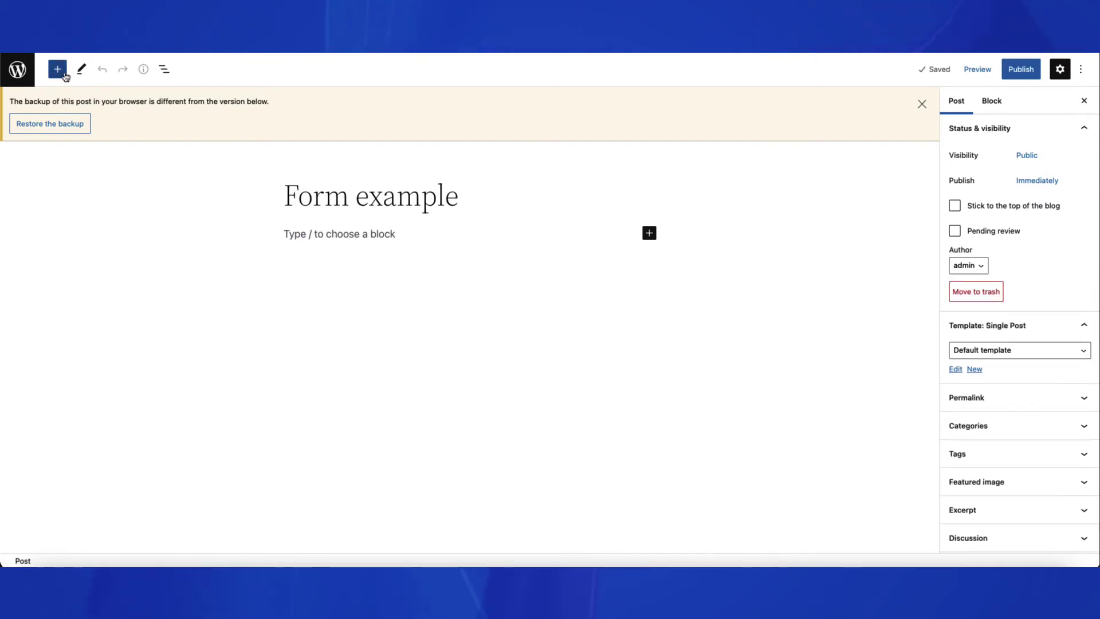
{"action": "left_click", "coordinate": [57, 69]}
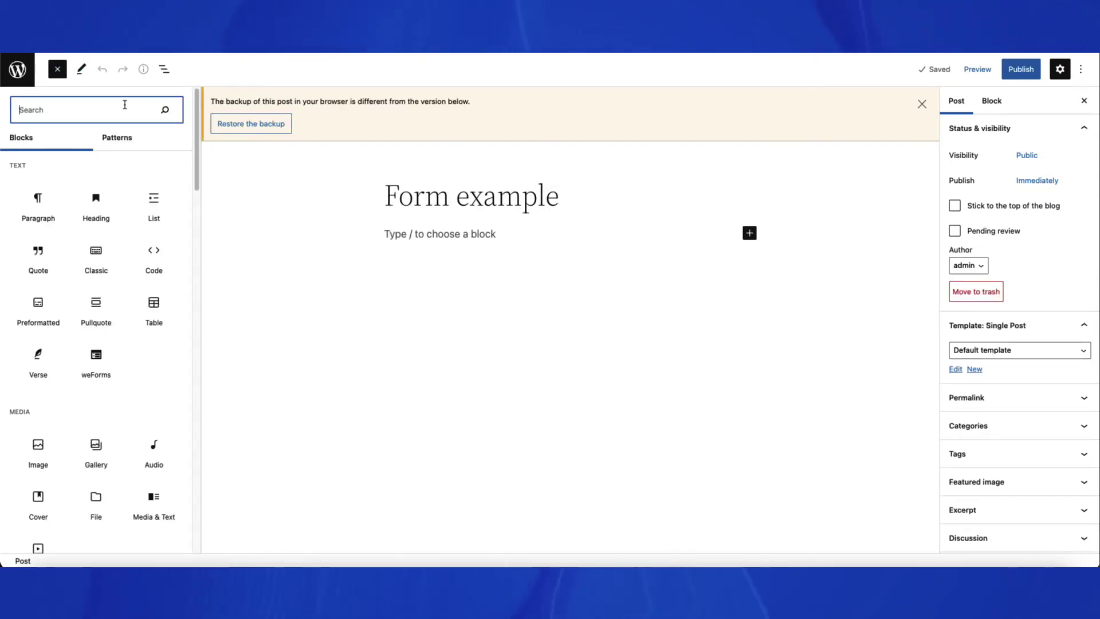
{"action": "type", "text": "form"}
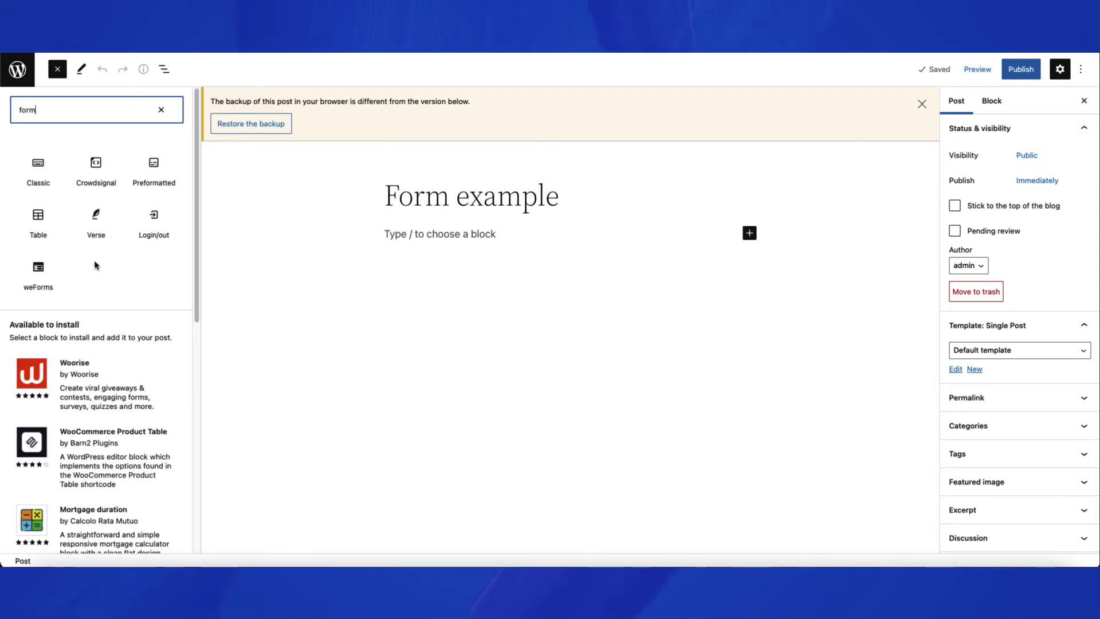
{"action": "left_click", "coordinate": [39, 271]}
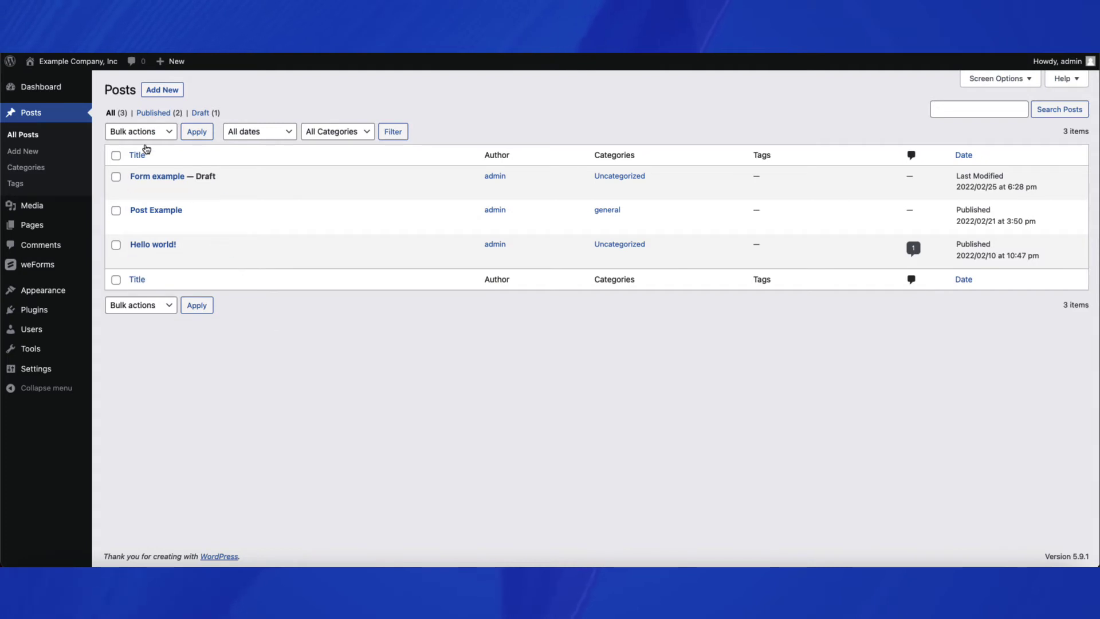
Start a new post titled 'Contact' and insert a weForms block into it
{"action": "left_click", "coordinate": [175, 96]}
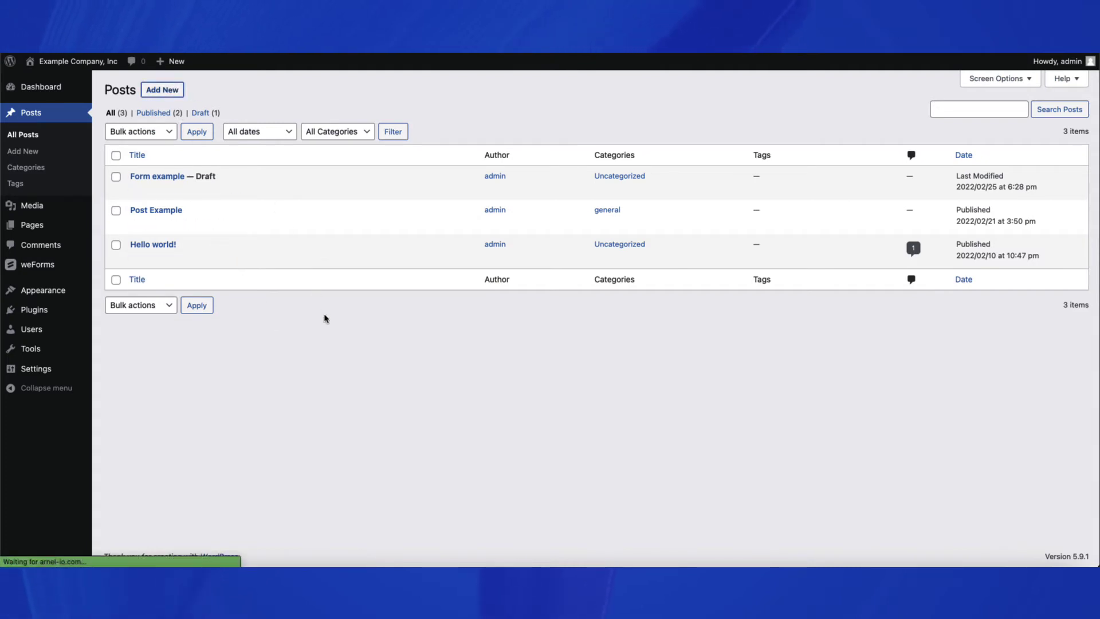
{"action": "type", "text": "Contact Page"}
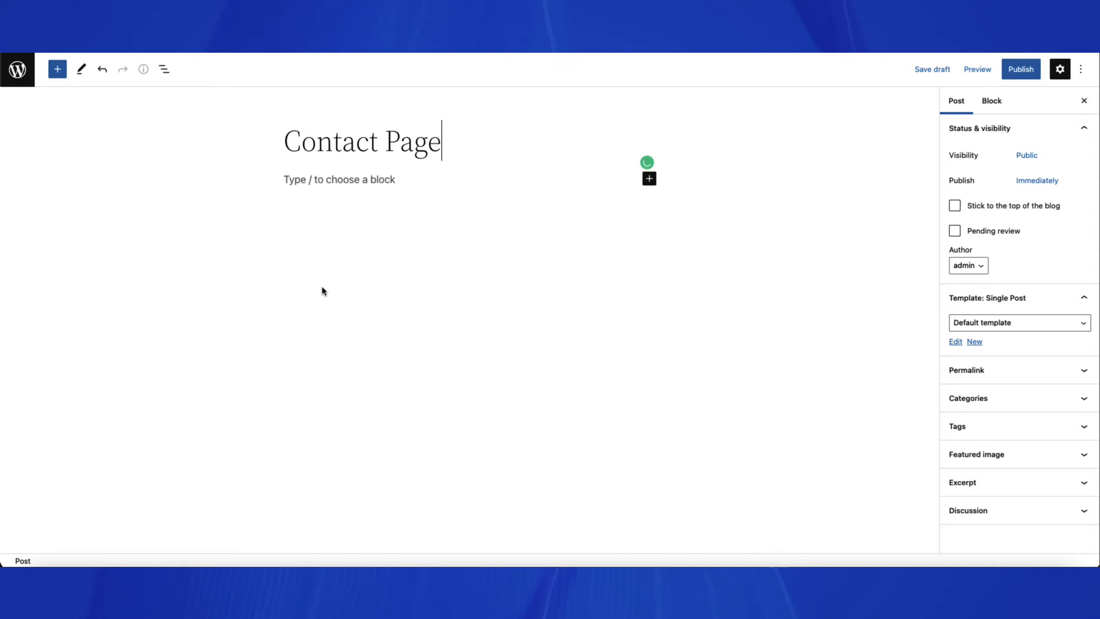
{"action": "left_click", "coordinate": [57, 70]}
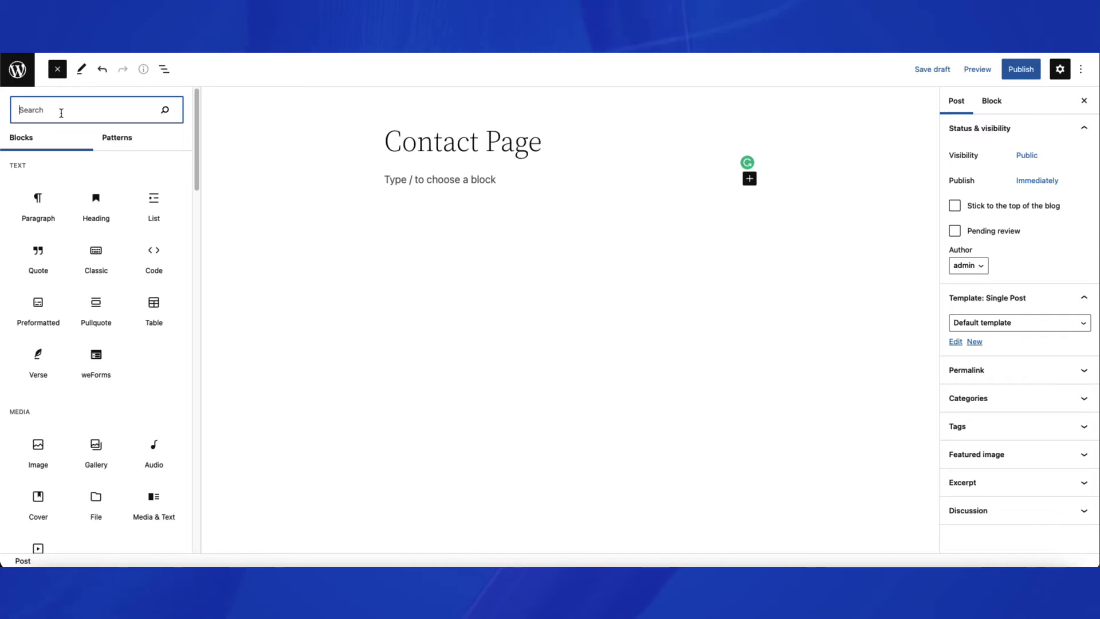
{"action": "type", "text": "form"}
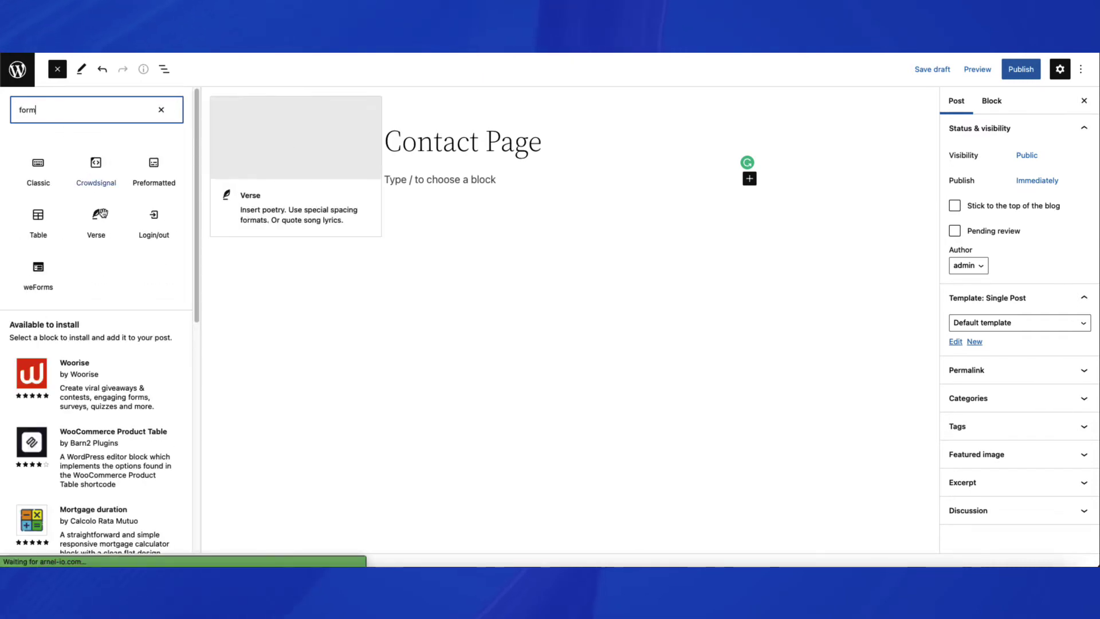
{"action": "left_click", "coordinate": [37, 269]}
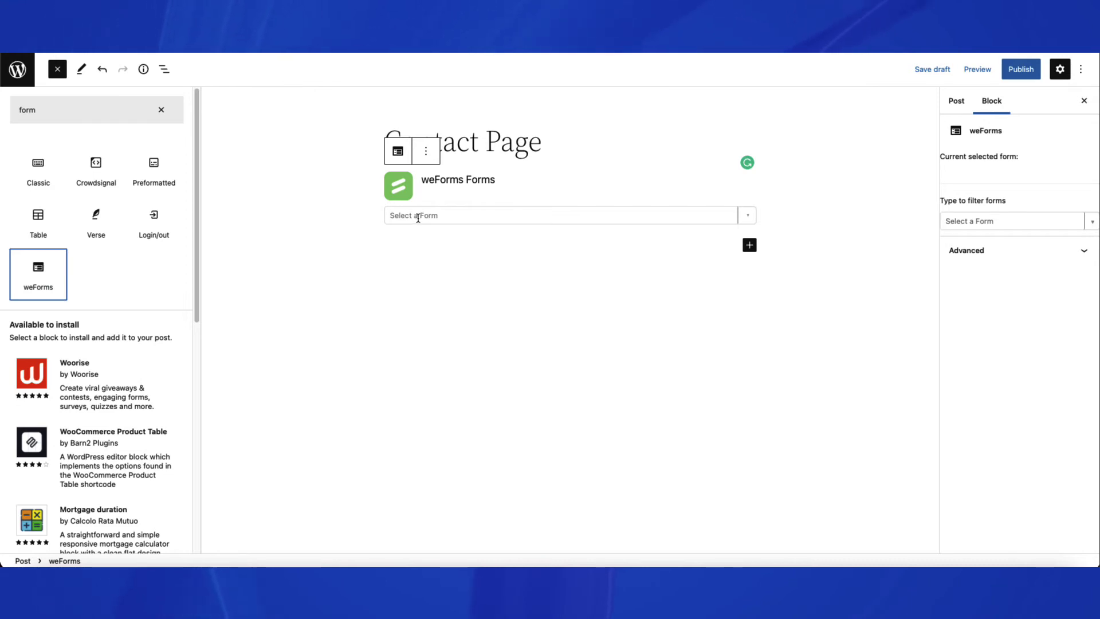
Select Contact Form (ID: 55) as the form shown in the weForms block
{"action": "left_click", "coordinate": [744, 218]}
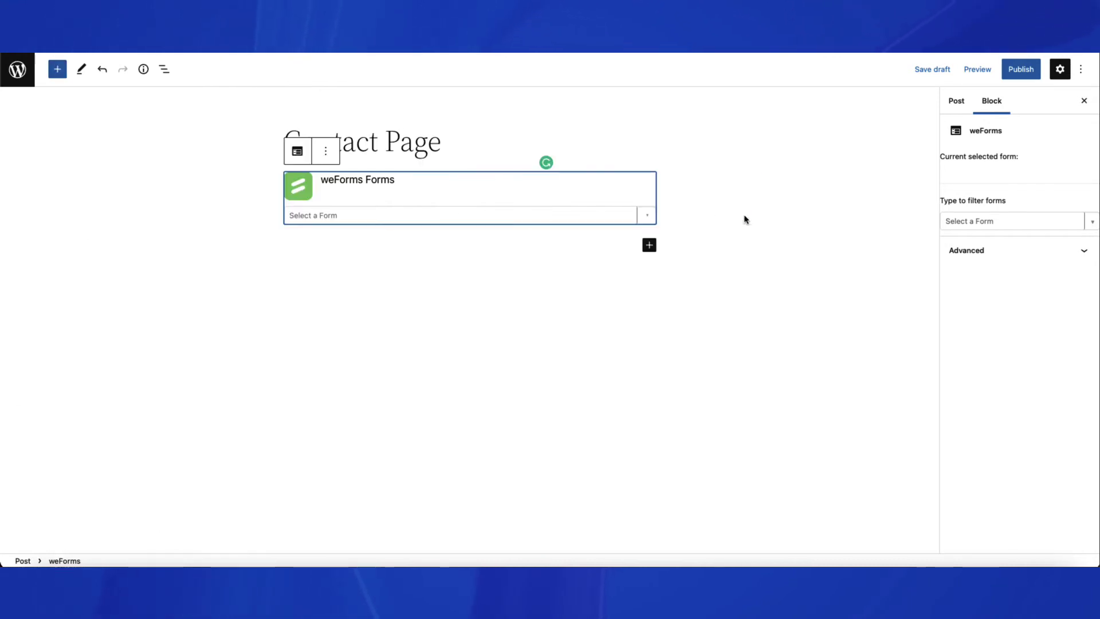
{"action": "left_click", "coordinate": [647, 218]}
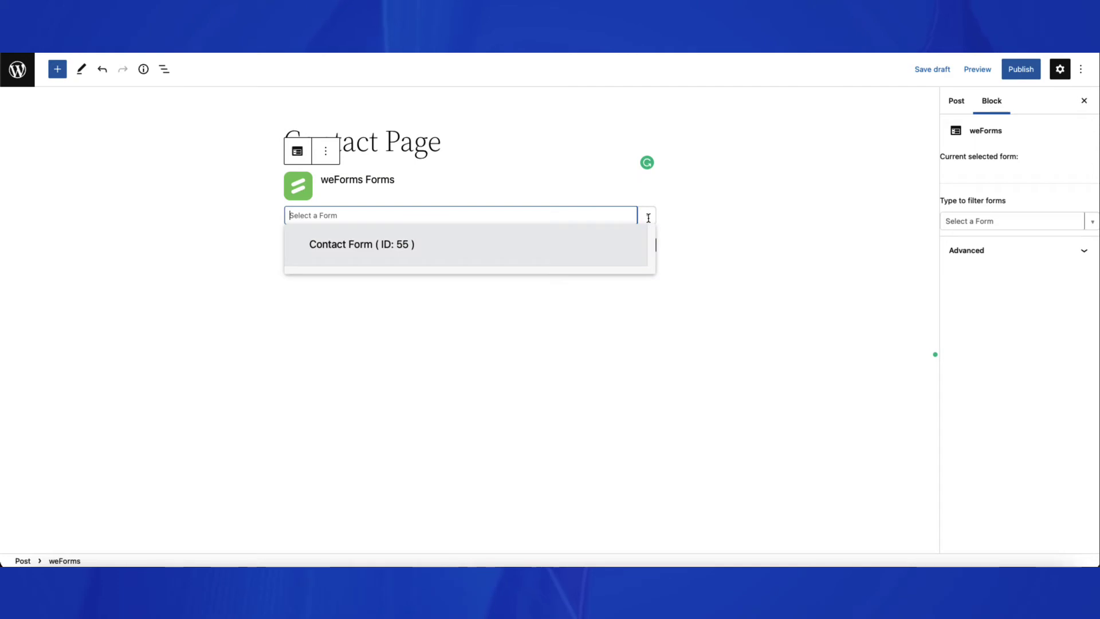
{"action": "left_click", "coordinate": [418, 246]}
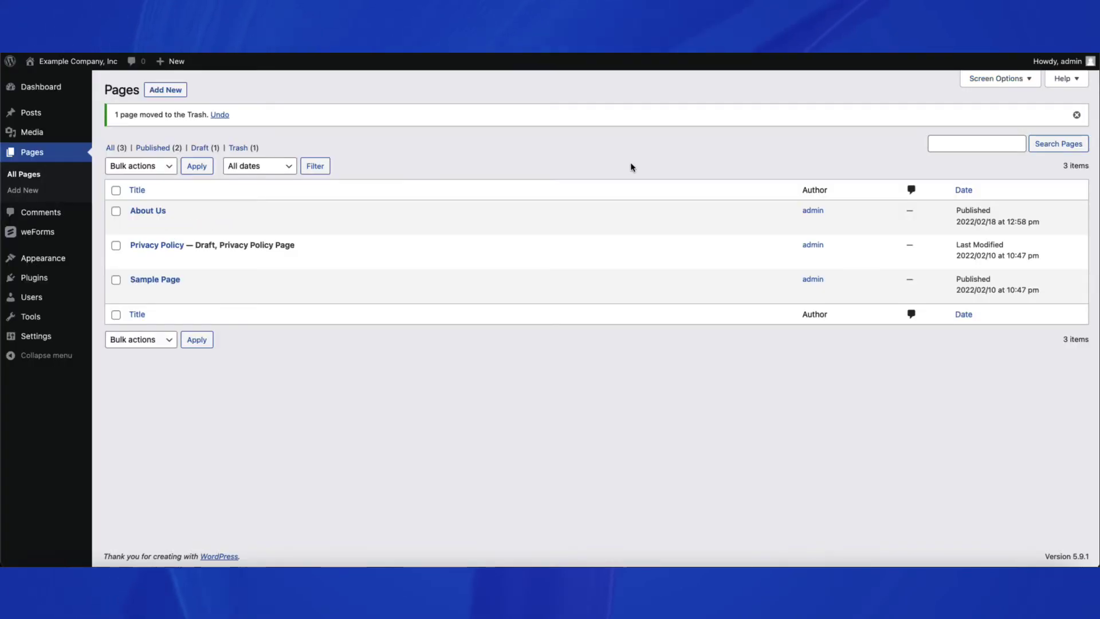
Create a new page titled 'Contact Page' and insert a weForms block
{"action": "left_click", "coordinate": [165, 92]}
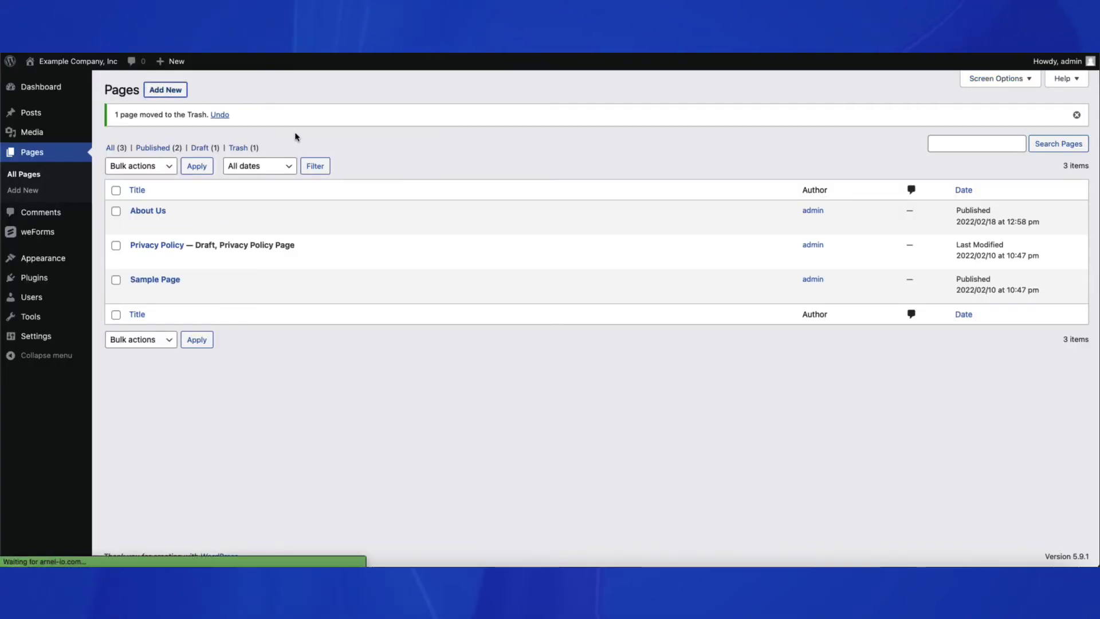
{"action": "type", "text": "Contact Page"}
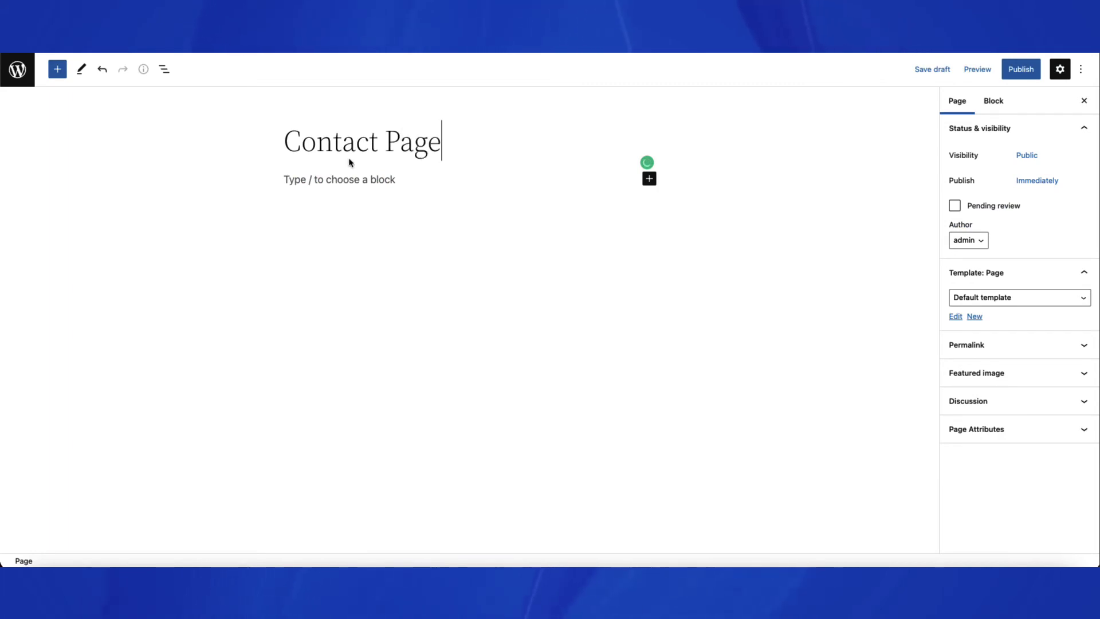
{"action": "left_click", "coordinate": [57, 69]}
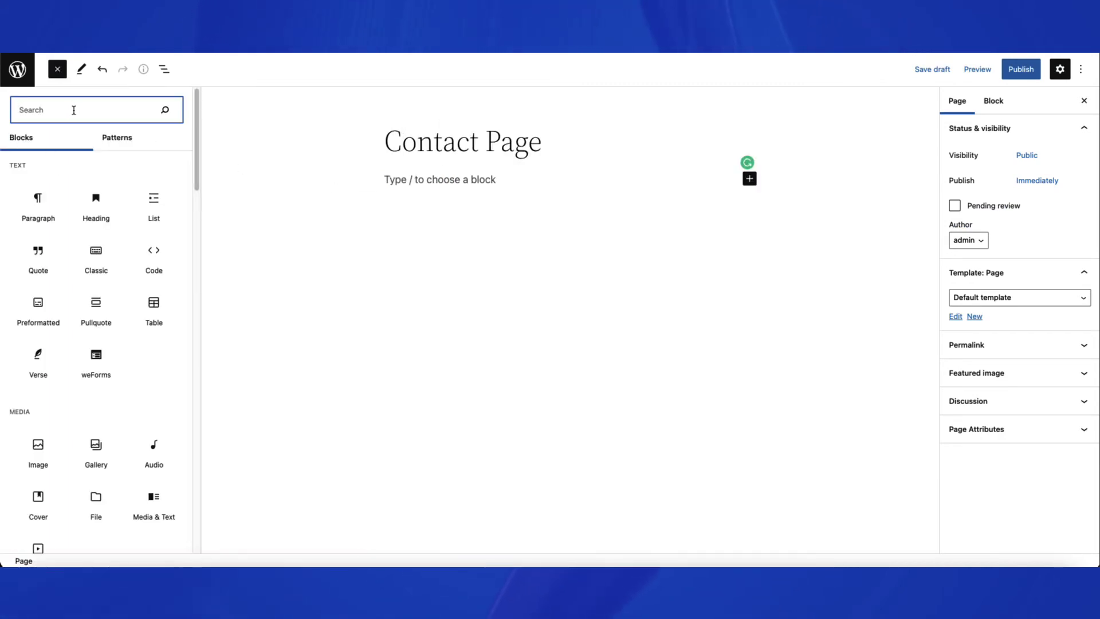
{"action": "type", "text": "form"}
{"action": "left_click", "coordinate": [38, 270]}
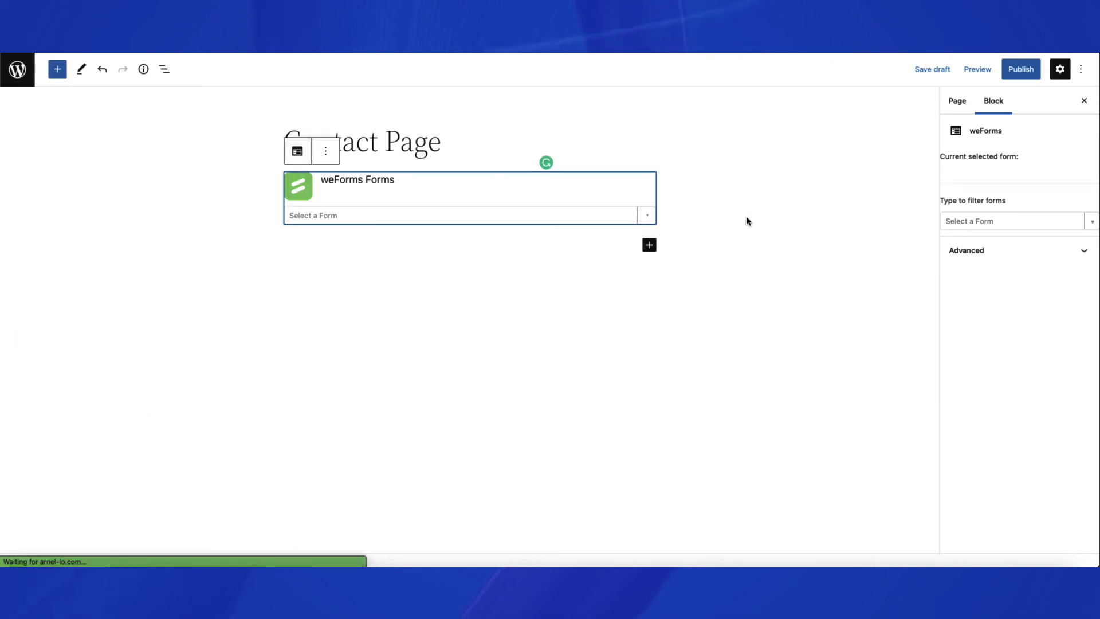
Embed Contact Form (ID: 55) in the block and save the page as a draft
{"action": "left_click", "coordinate": [630, 217]}
{"action": "left_click", "coordinate": [358, 243]}
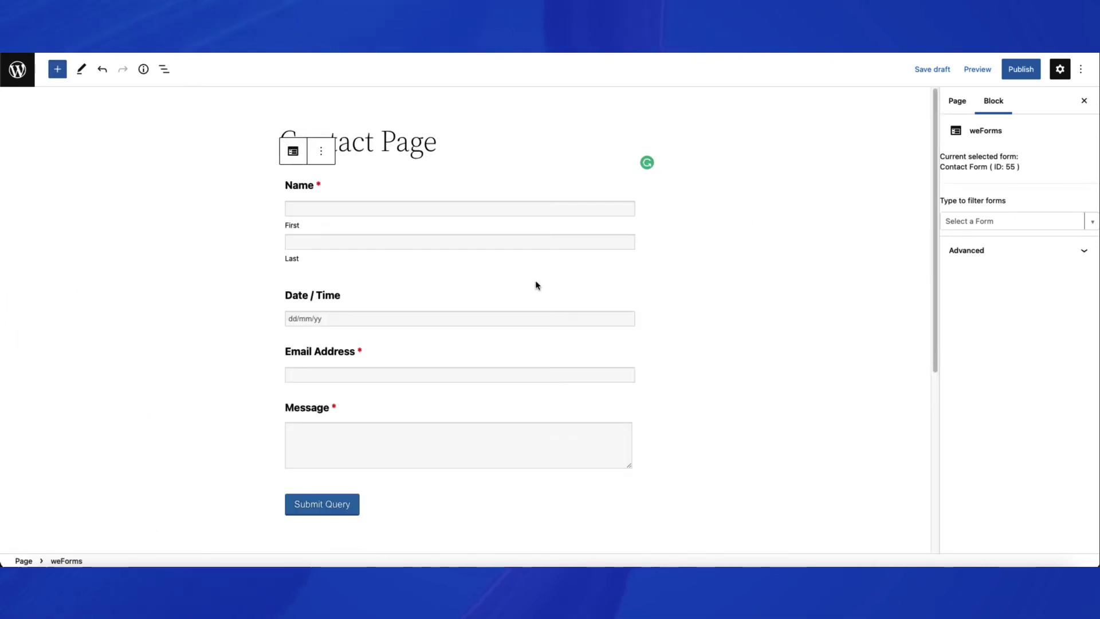
{"action": "left_click", "coordinate": [939, 74]}
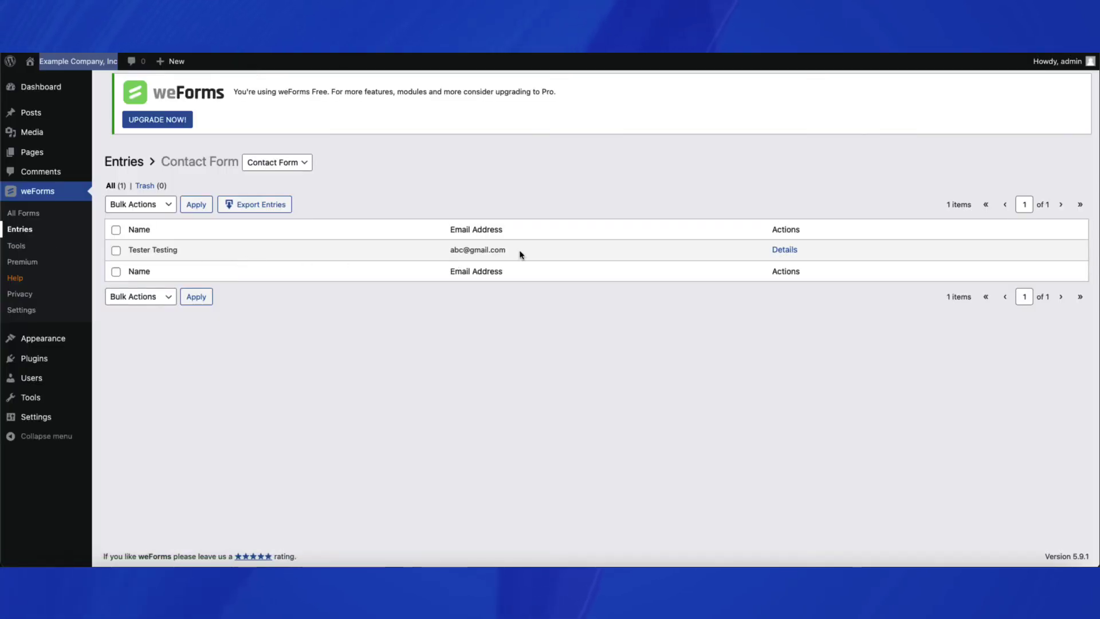
View the entry's details, then edit the Contact Form's Admin Notification settings
{"action": "left_click", "coordinate": [785, 250]}
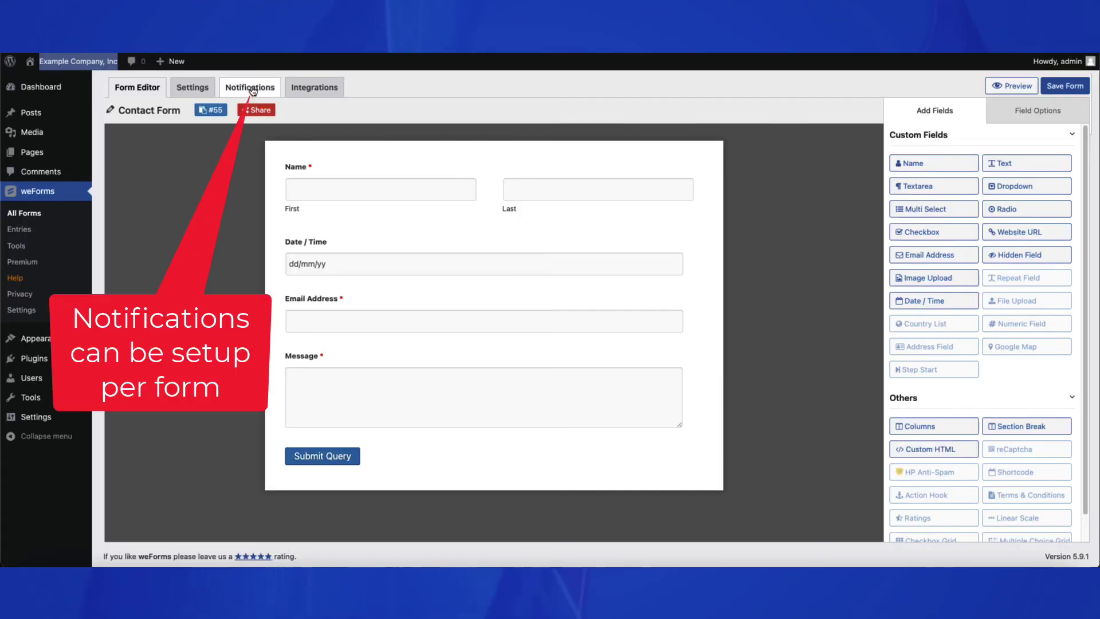
{"action": "left_click", "coordinate": [249, 87]}
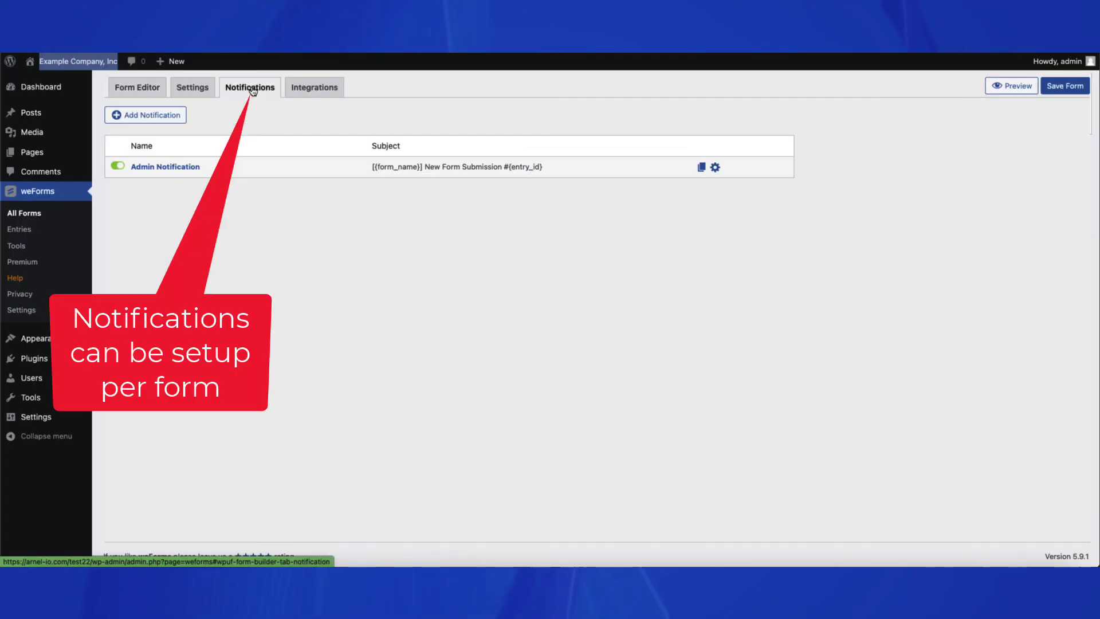
{"action": "left_click", "coordinate": [715, 167]}
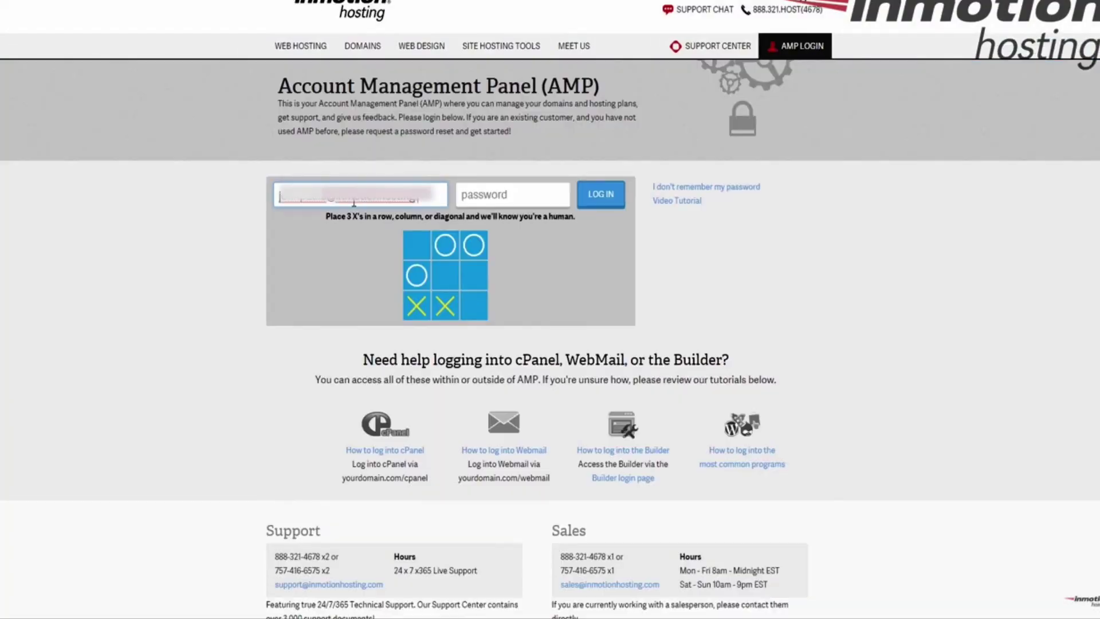
Log in to the InMotion Hosting account management panel
{"action": "left_click", "coordinate": [601, 194]}
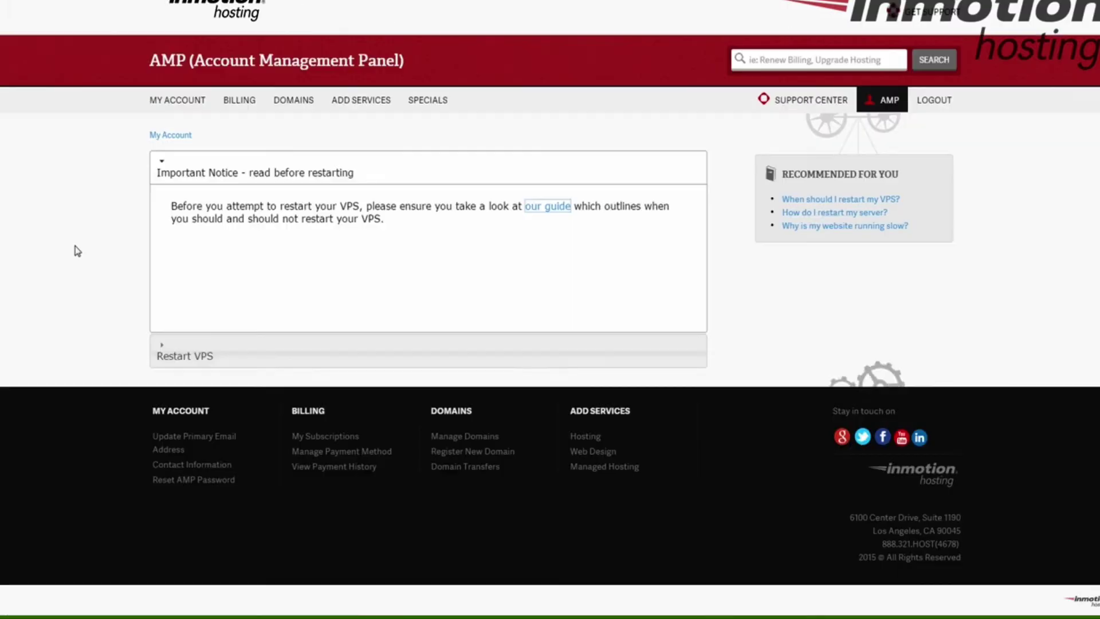